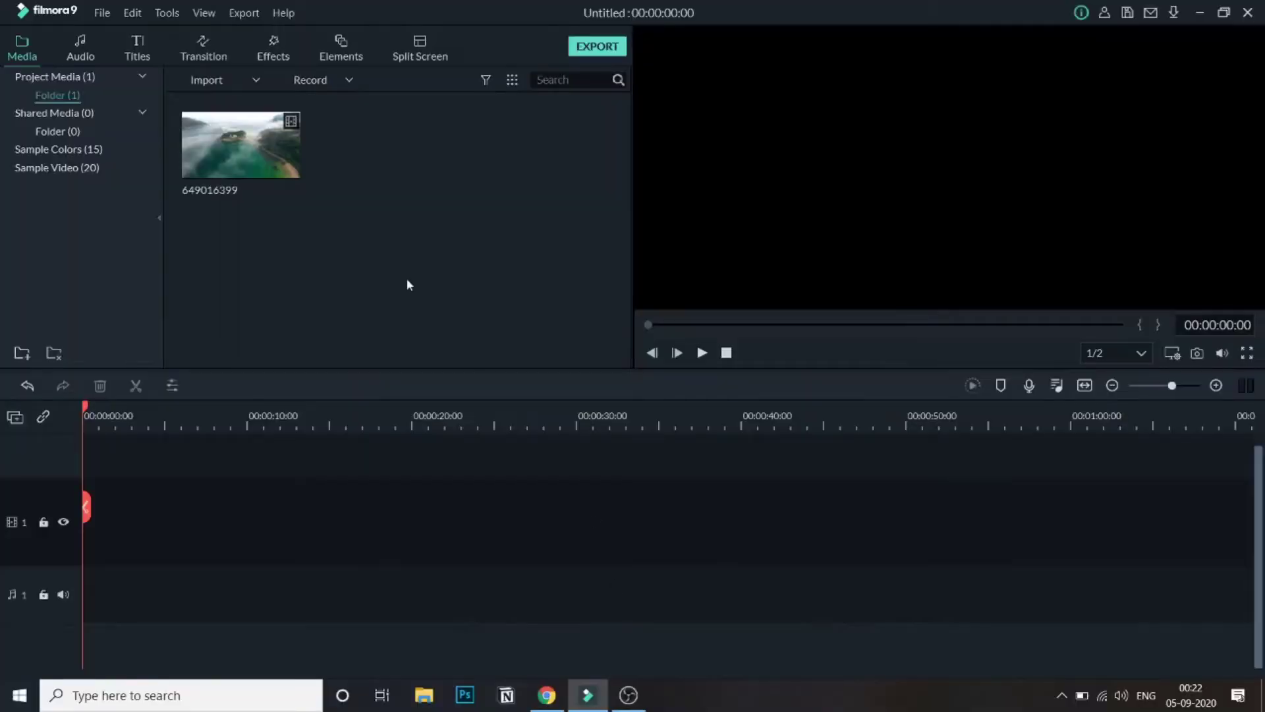
Step: Place the aerial clip on video track 1, keeping the project at 1920x1080 25fps
mouse_move(268, 173)
drag(282, 162, 100, 489)
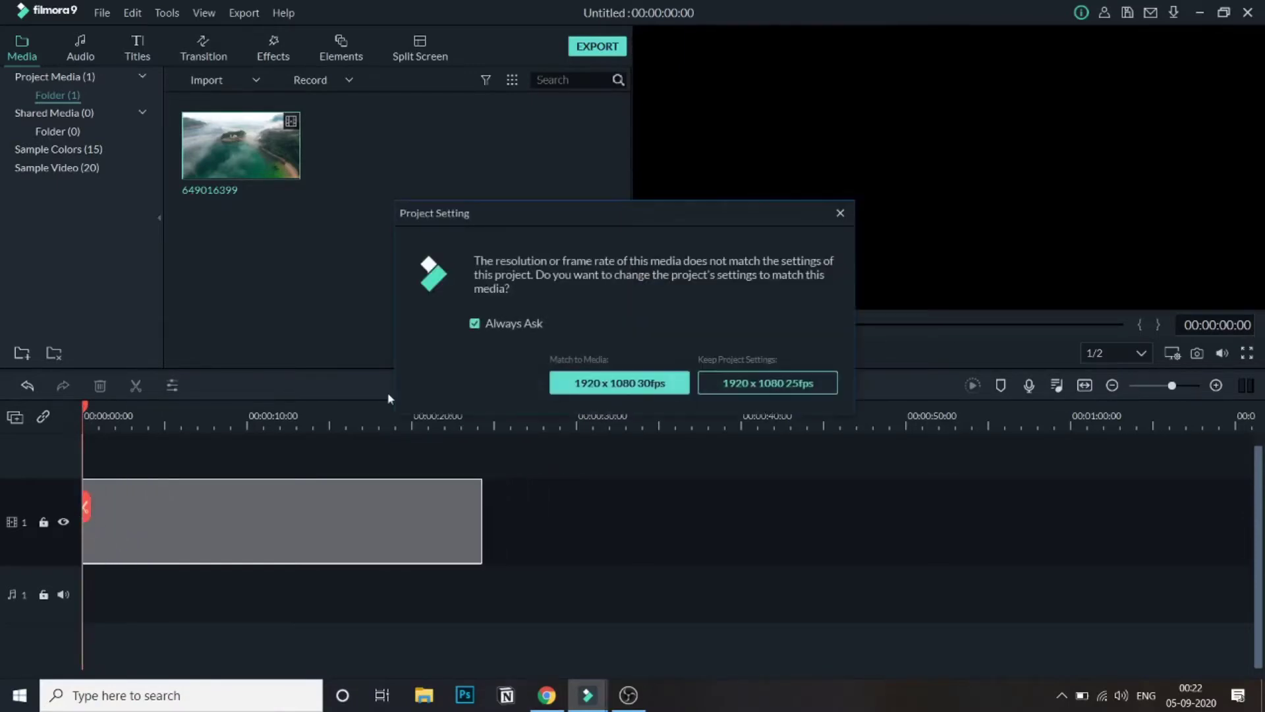
click(800, 383)
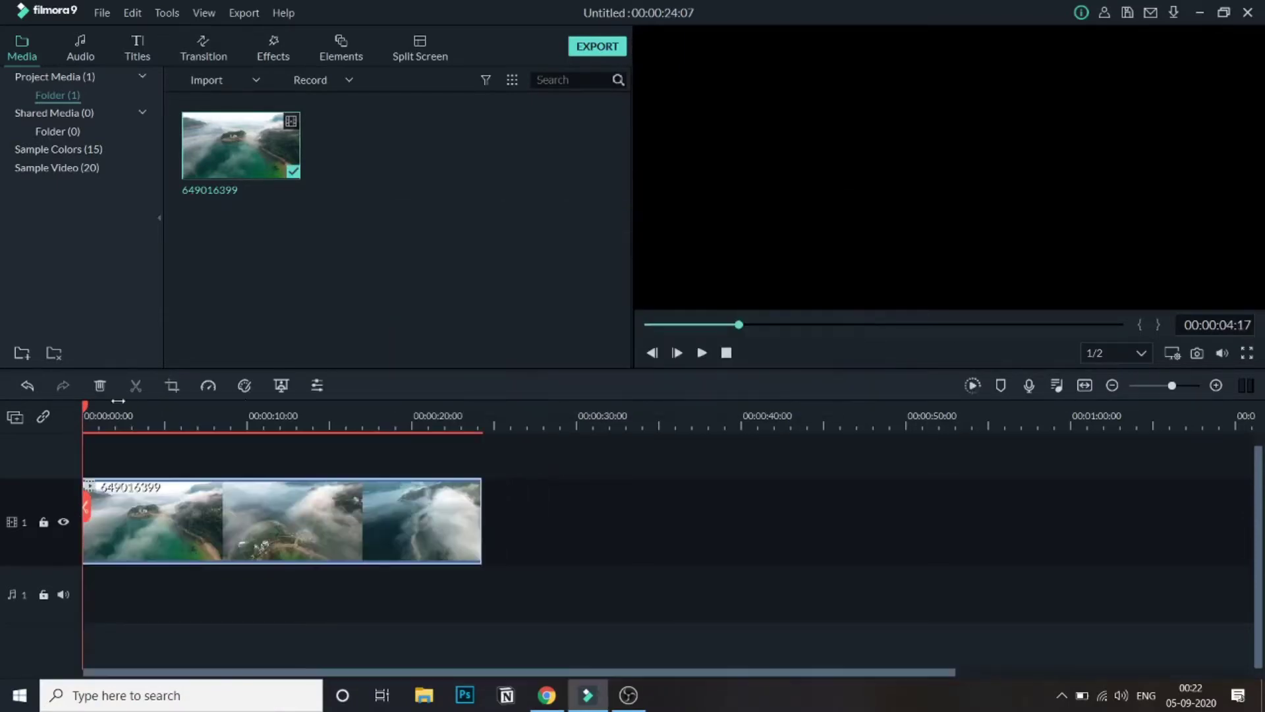
click(99, 412)
drag(107, 415, 63, 443)
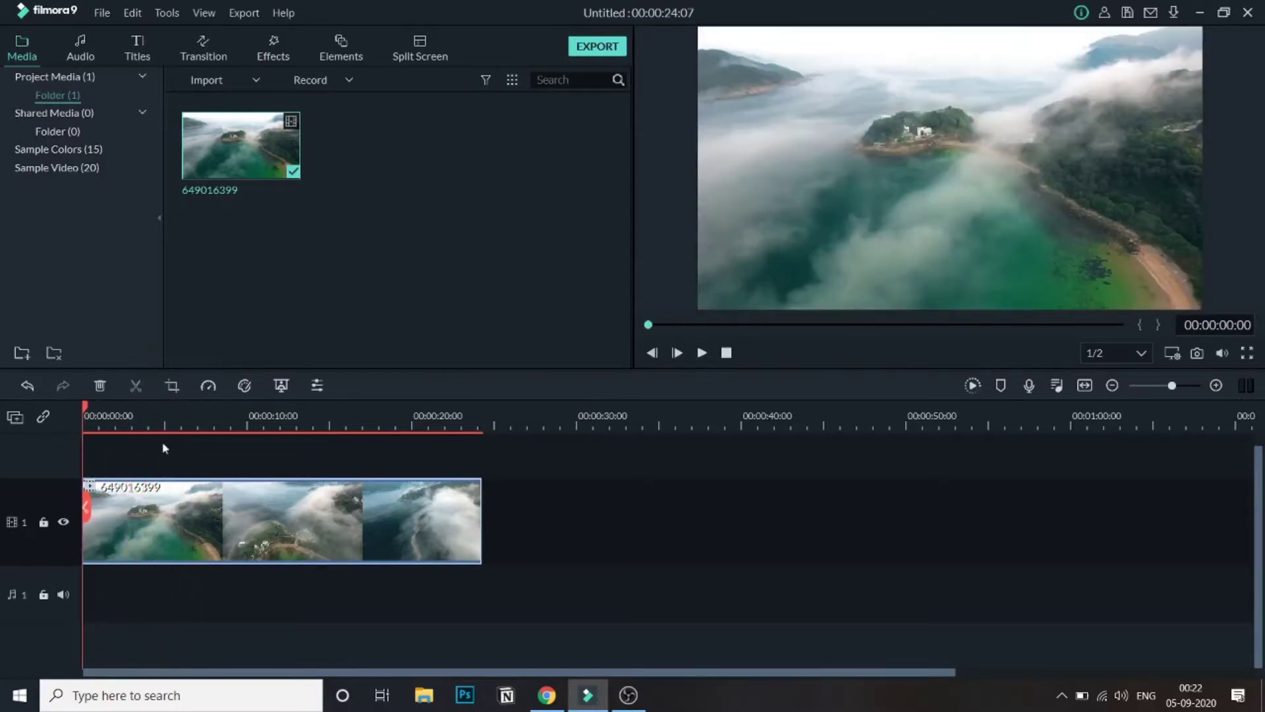
click(137, 54)
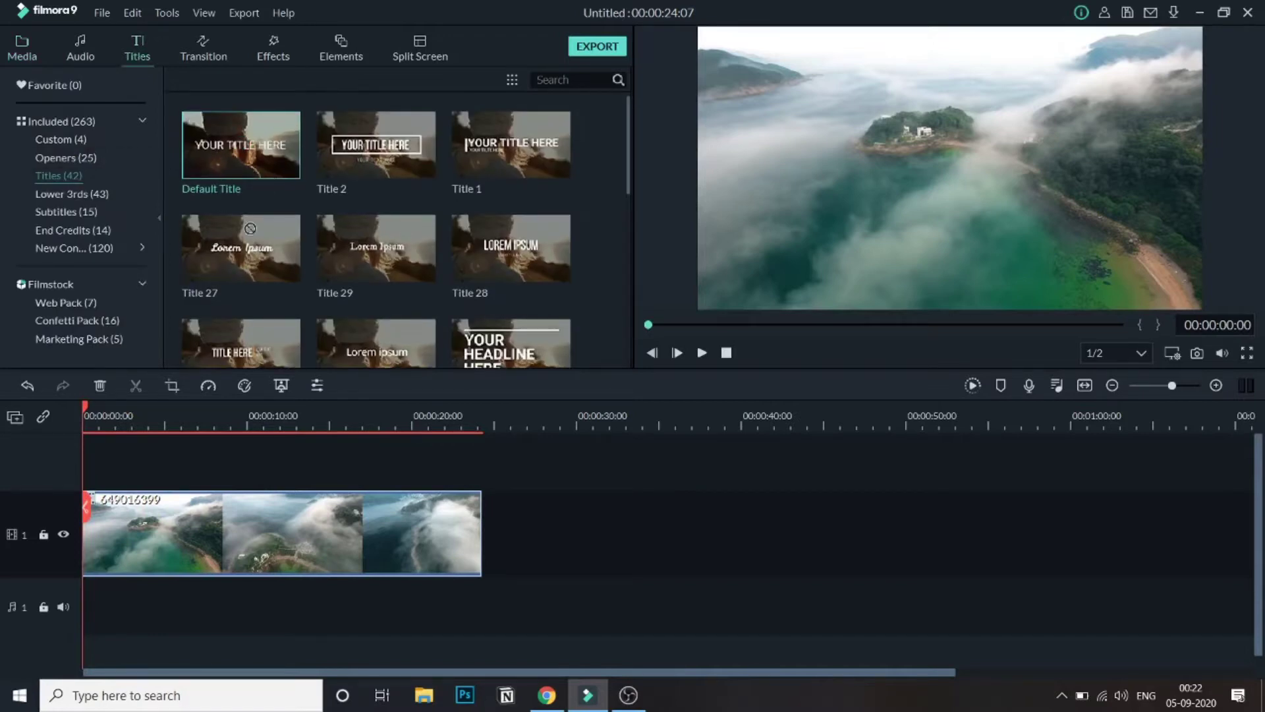
Step: Drop the Default Title onto a track above the aerial clip and scrub into it
drag(250, 228, 133, 461)
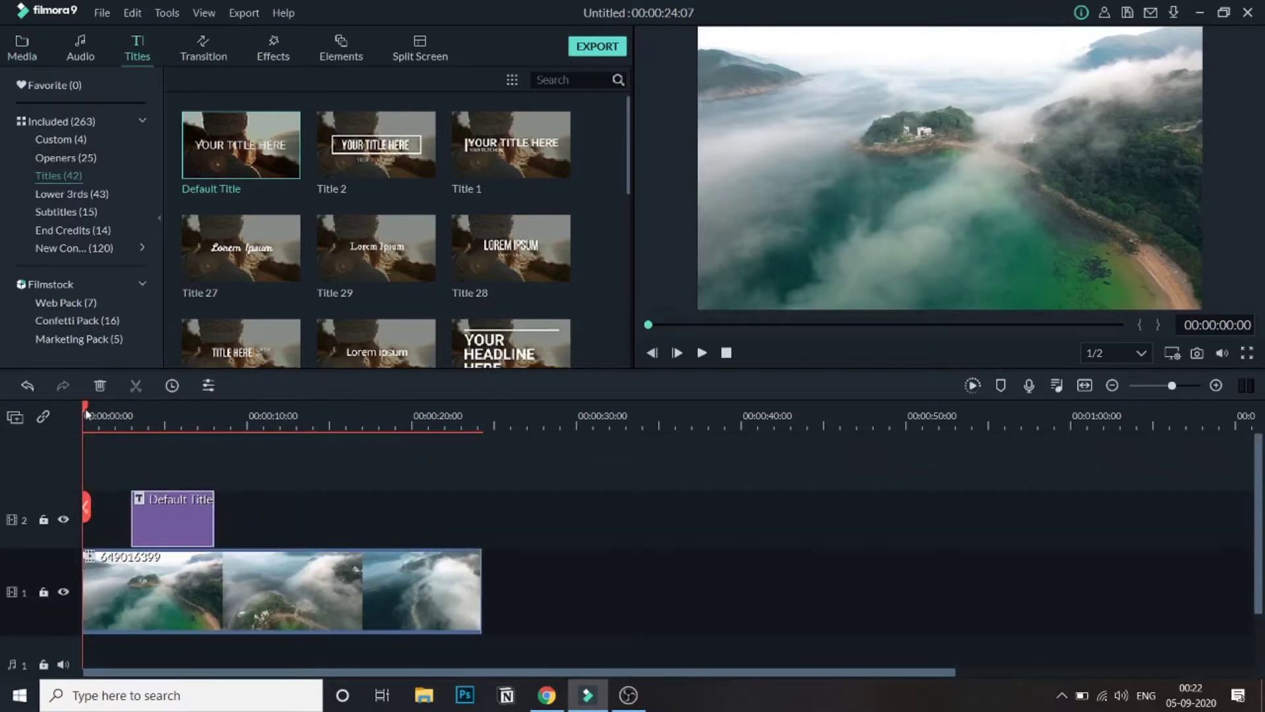
drag(126, 418, 138, 462)
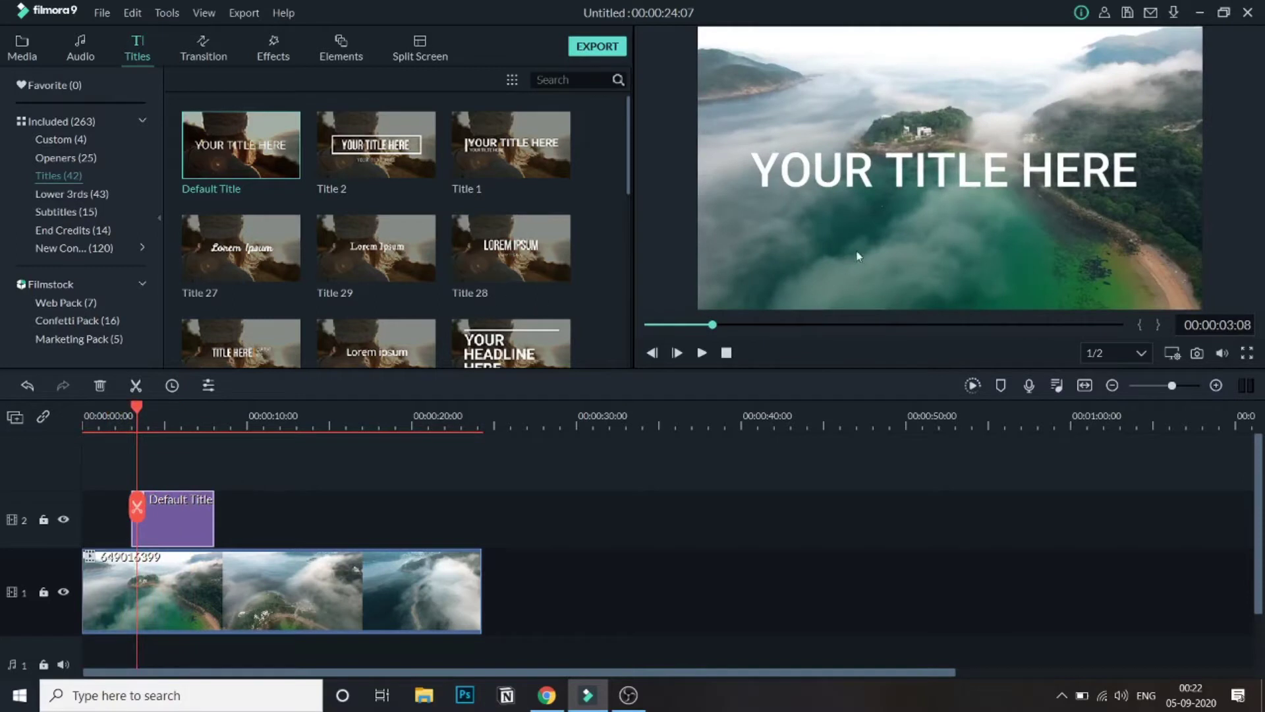
Step: Change the title's font to Roboto Condensed Bold
double_click(176, 519)
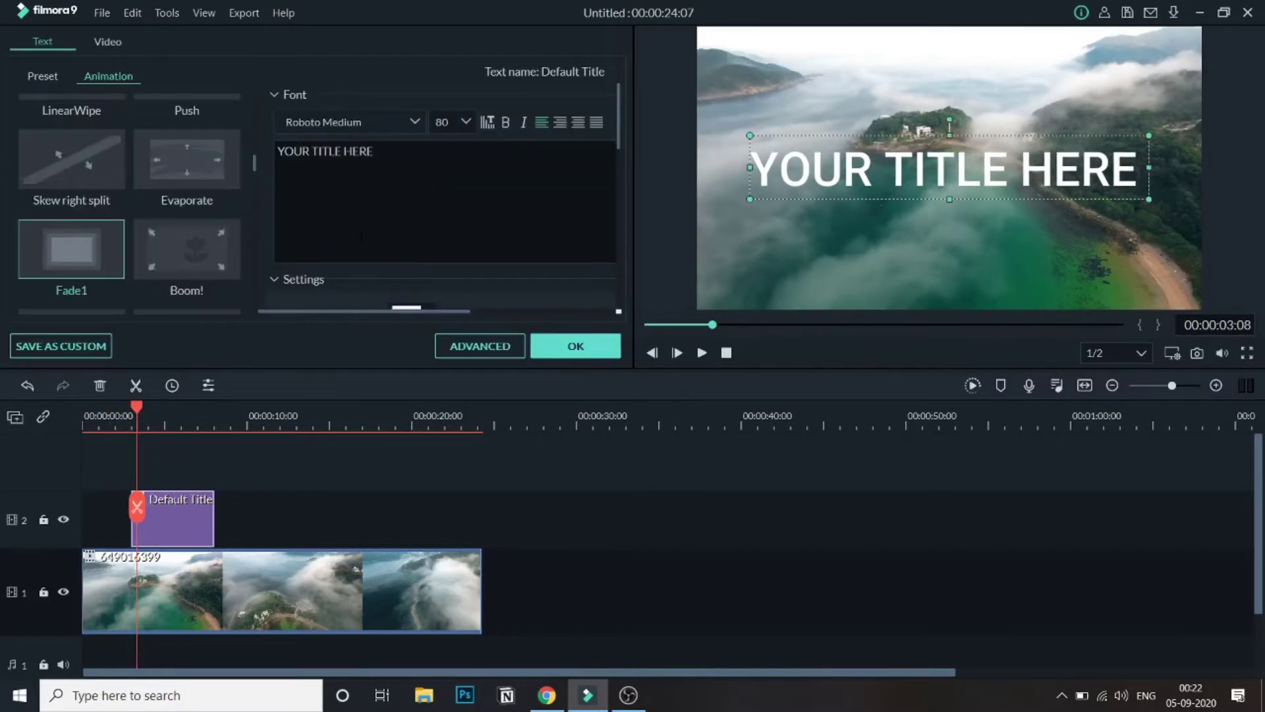
scroll(445, 197, down, 3)
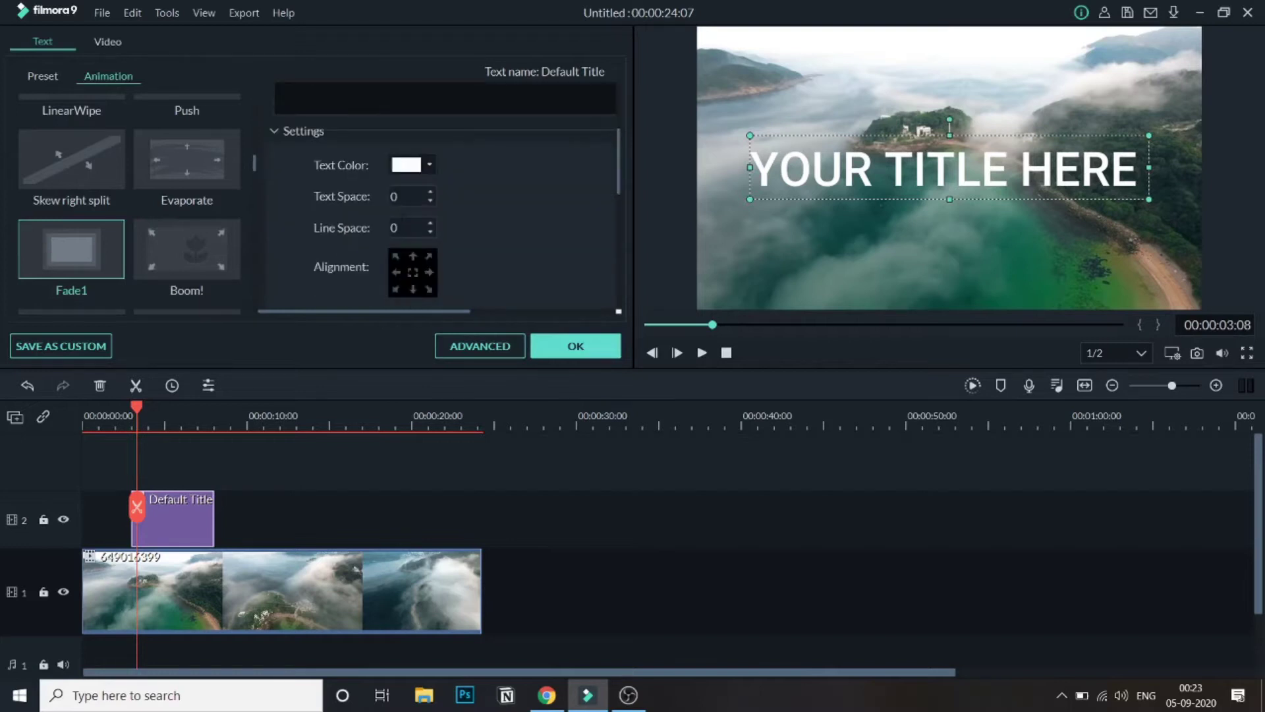
scroll(498, 202, up, 3)
scroll(415, 178, down, 3)
scroll(456, 200, up, 4)
click(410, 123)
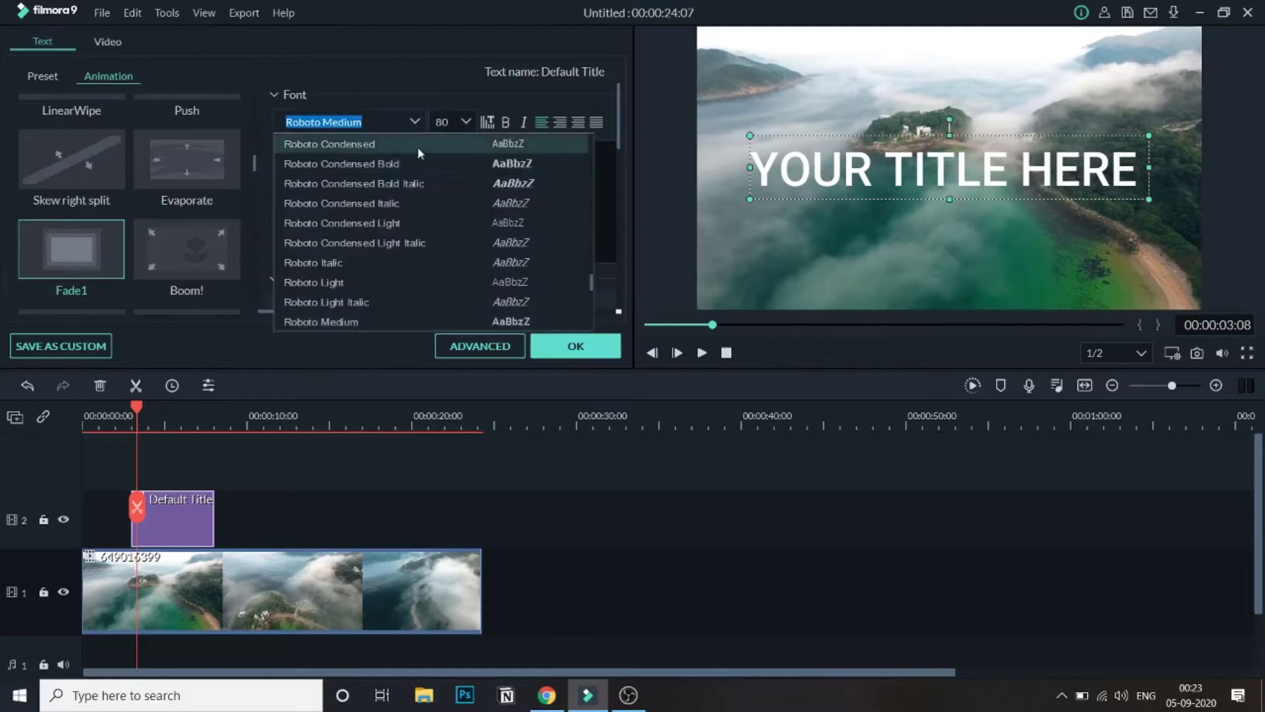
click(409, 164)
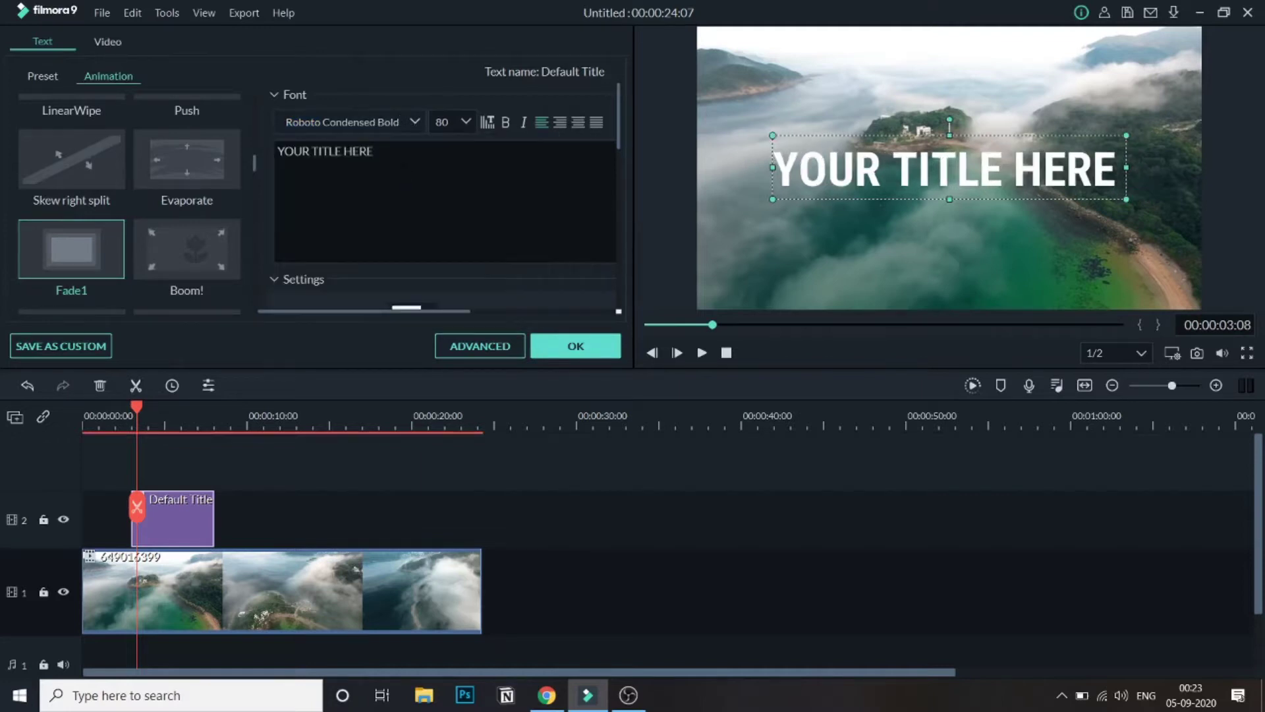
Step: Centre the YOUR TITLE HERE text in the preview frame
drag(892, 169, 896, 169)
scroll(490, 175, down, 1)
scroll(490, 175, down, 3)
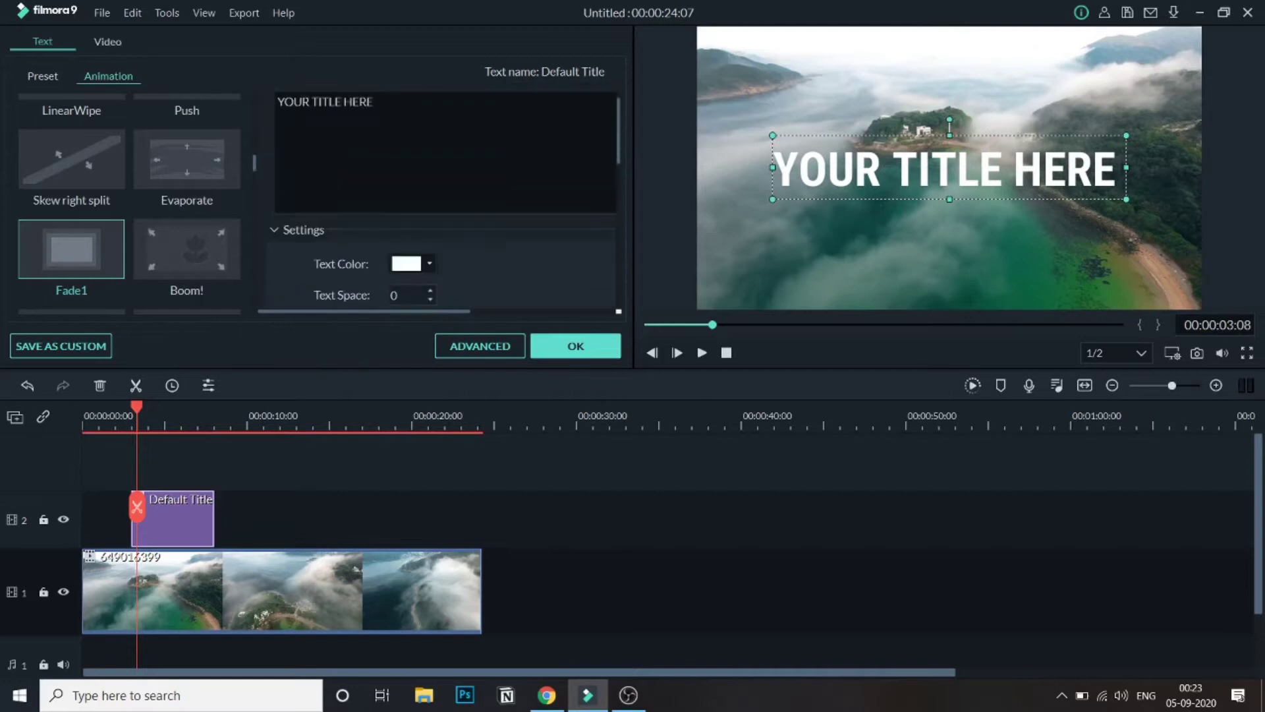
scroll(473, 182, down, 1)
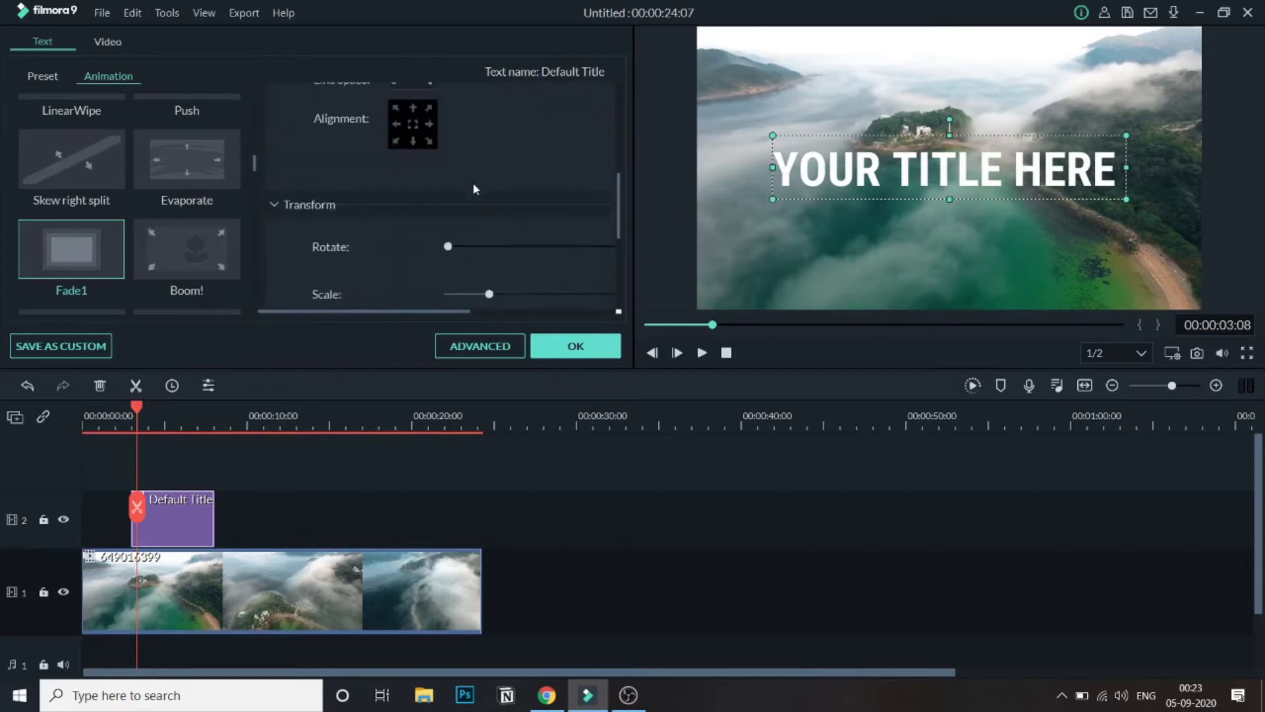
scroll(473, 182, up, 5)
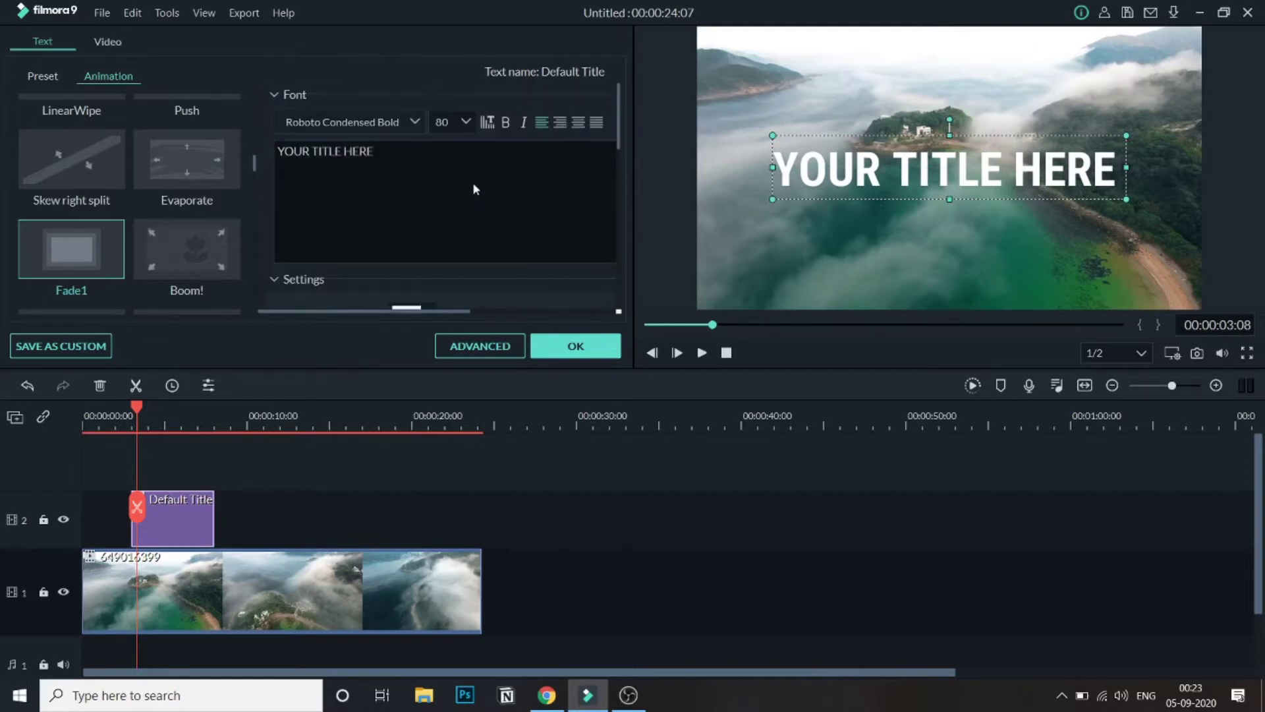
Step: Enable Text Shadow in Advanced Text Edit and set its distance to 3
click(482, 345)
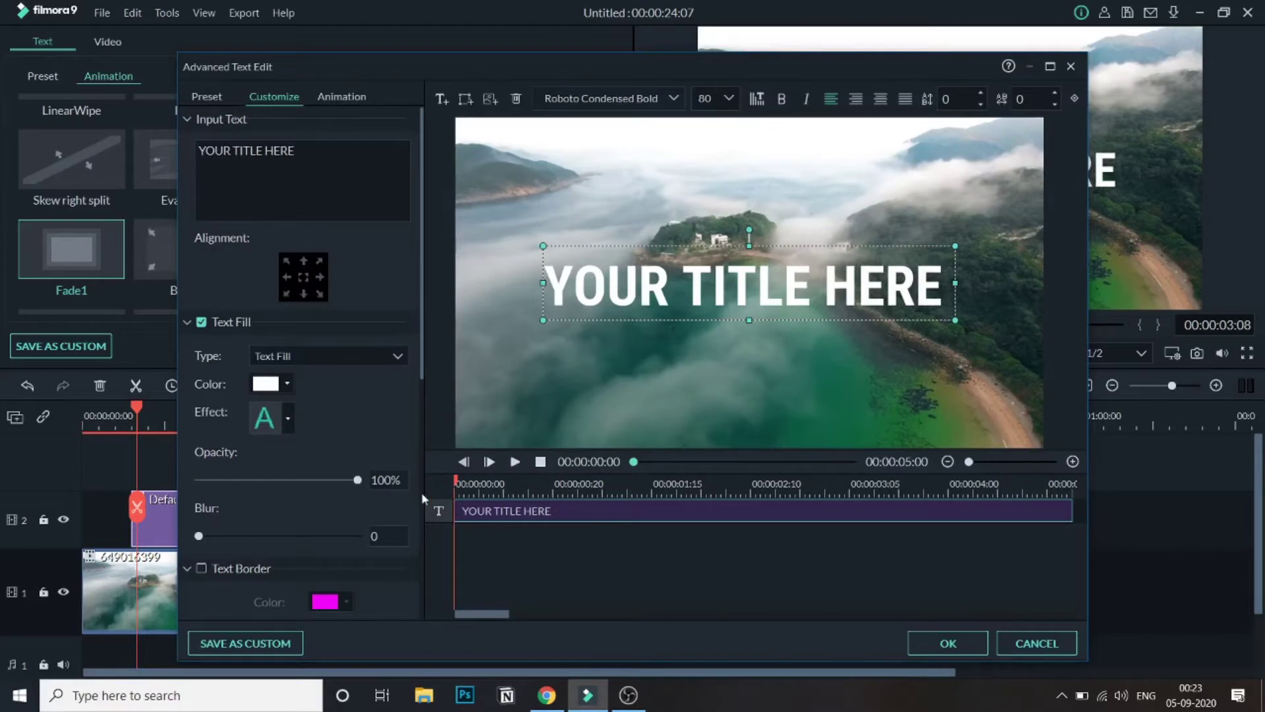
scroll(305, 409, down, 6)
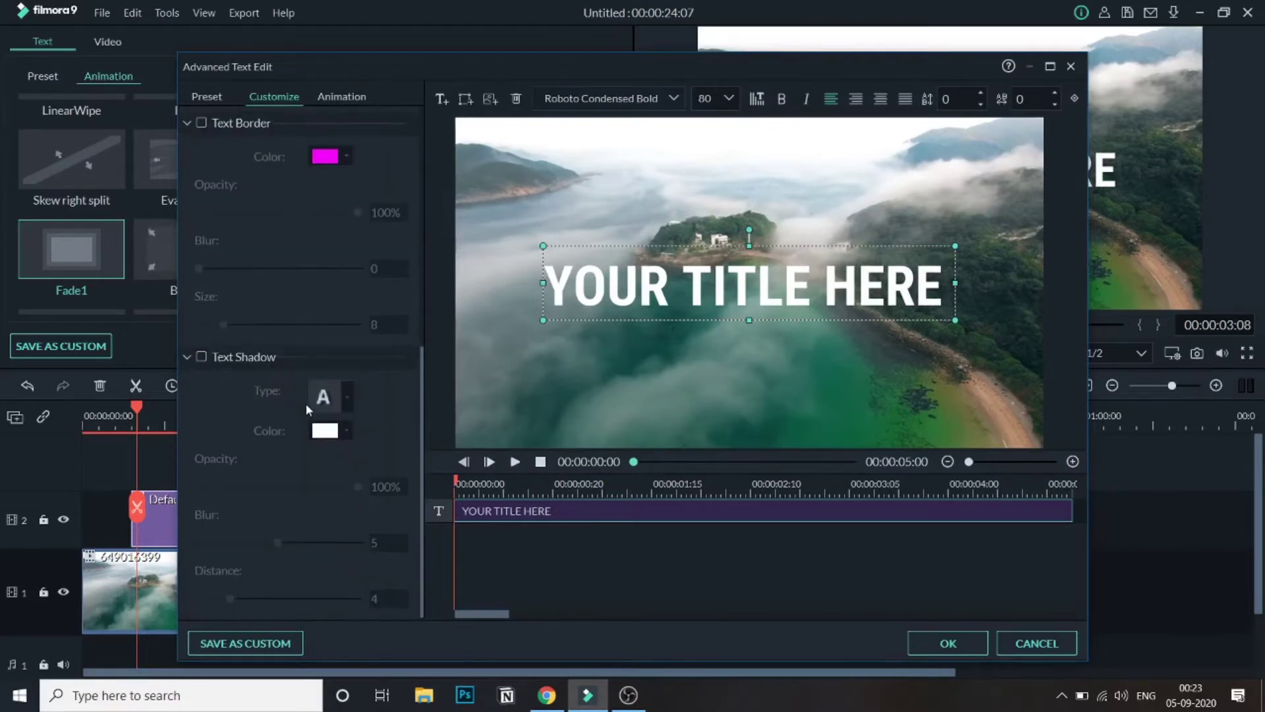
click(201, 358)
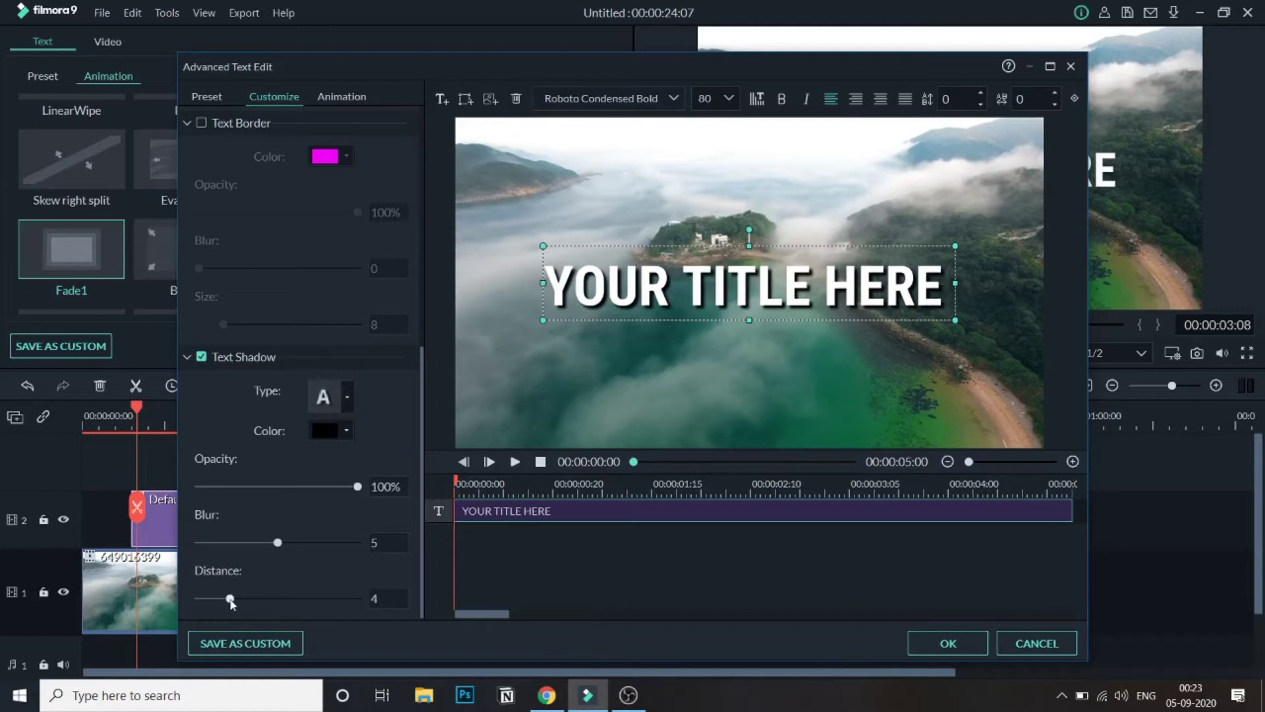
mouse_move(235, 600)
mouse_down()
mouse_move(273, 602)
mouse_move(238, 605)
mouse_up()
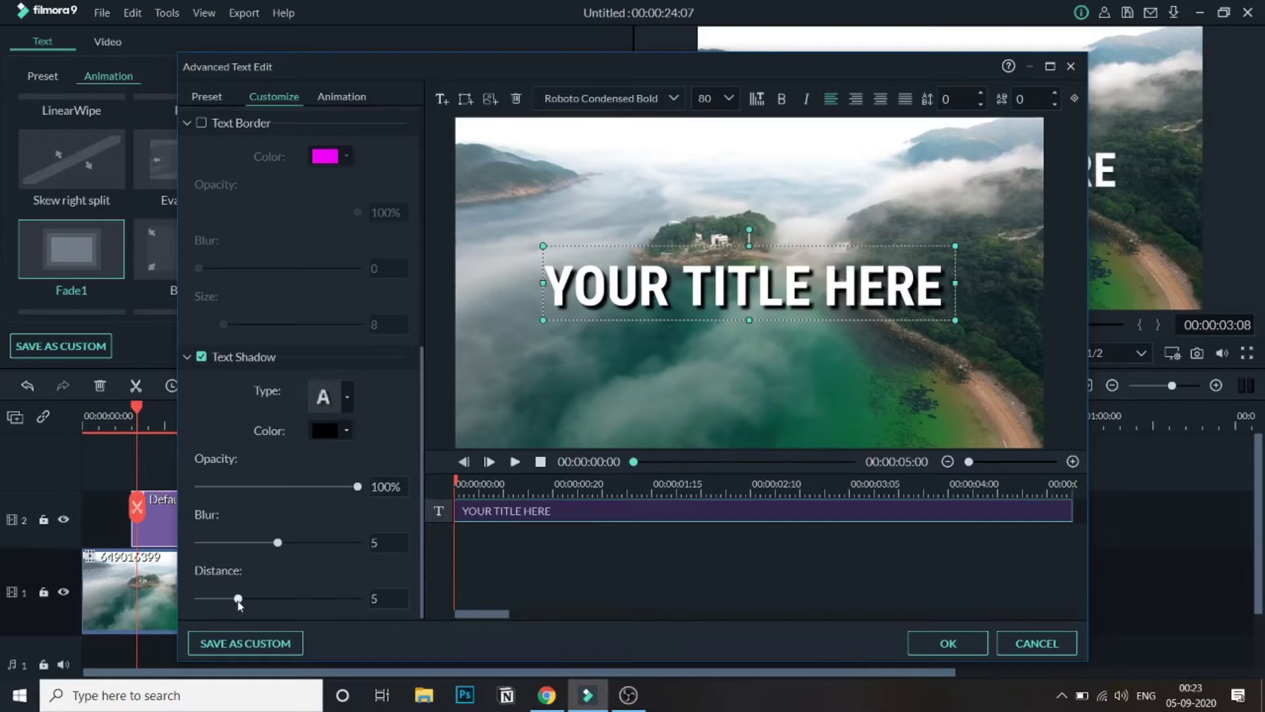
drag(239, 605, 226, 605)
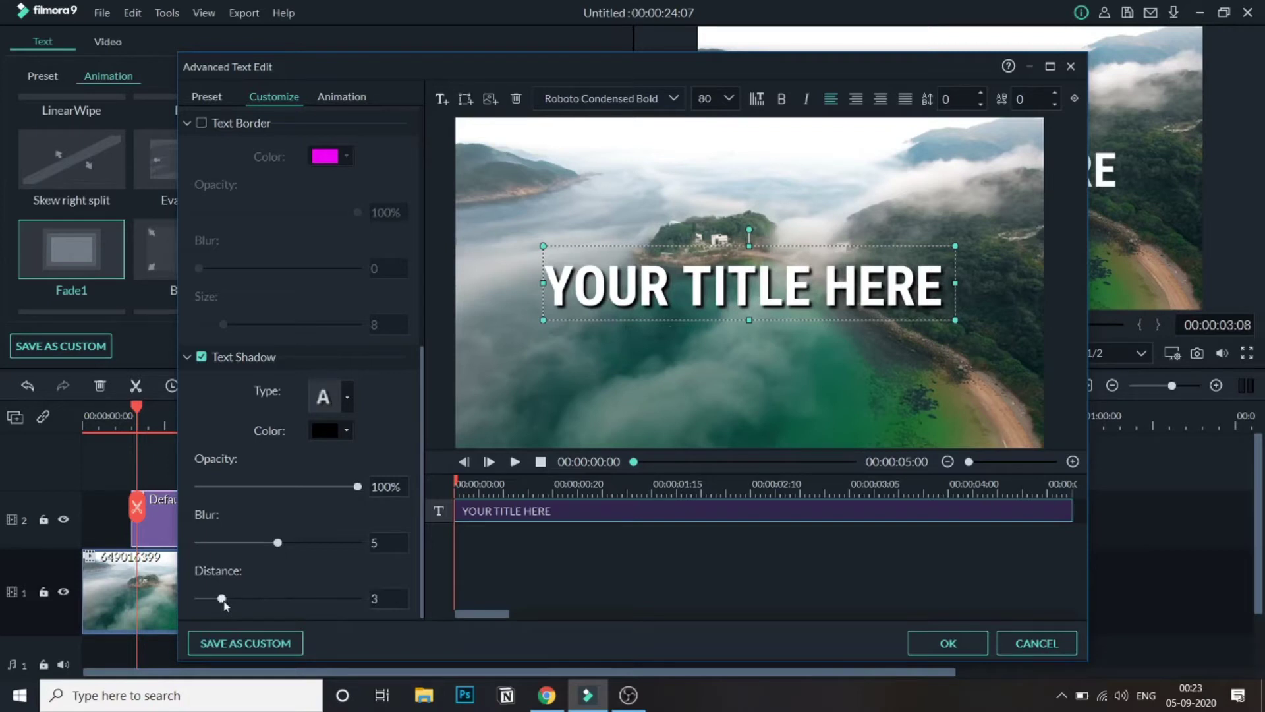
scroll(305, 569, up, 5)
scroll(306, 565, down, 5)
Step: Set the shadow colour to black and bring up the Animation presets
click(347, 432)
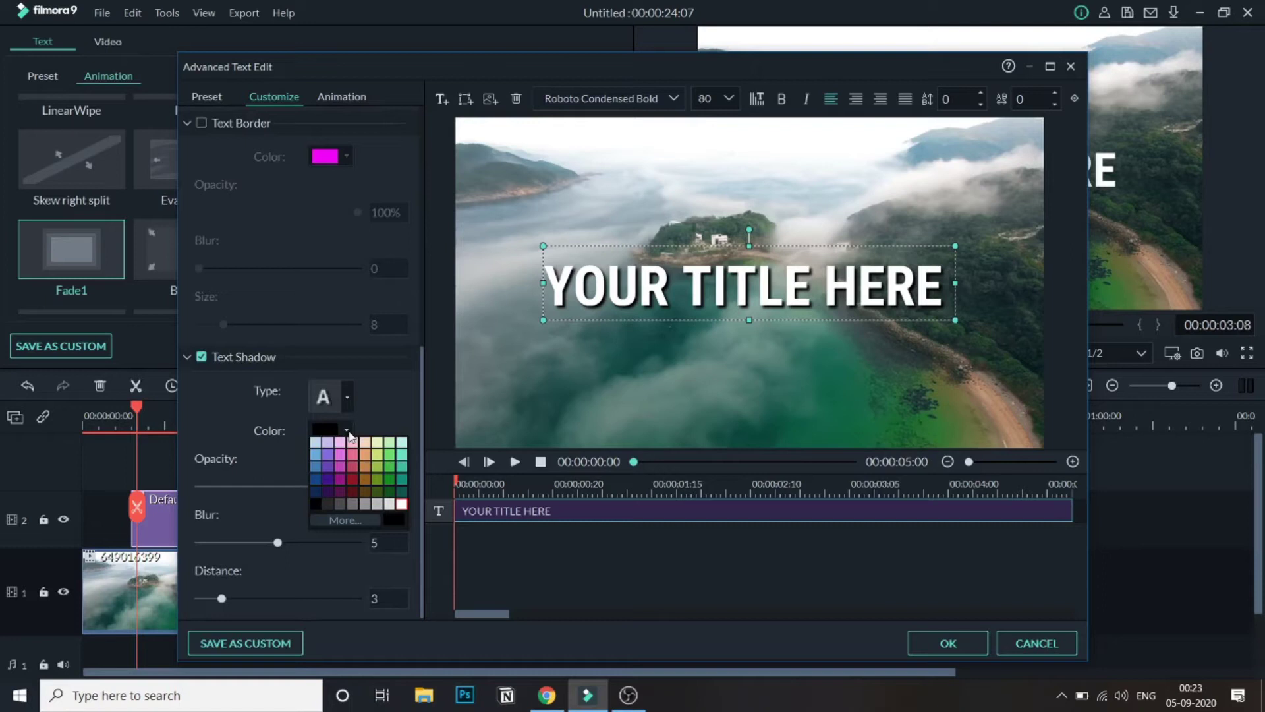
click(348, 433)
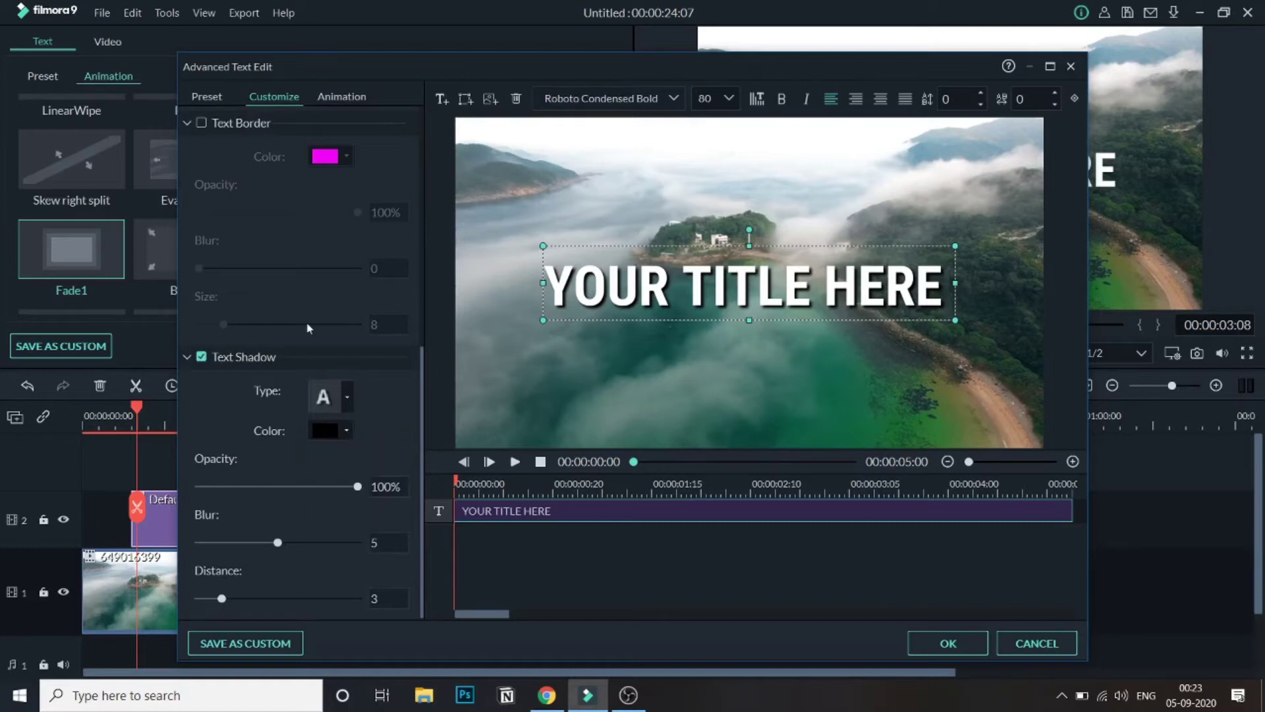
click(350, 101)
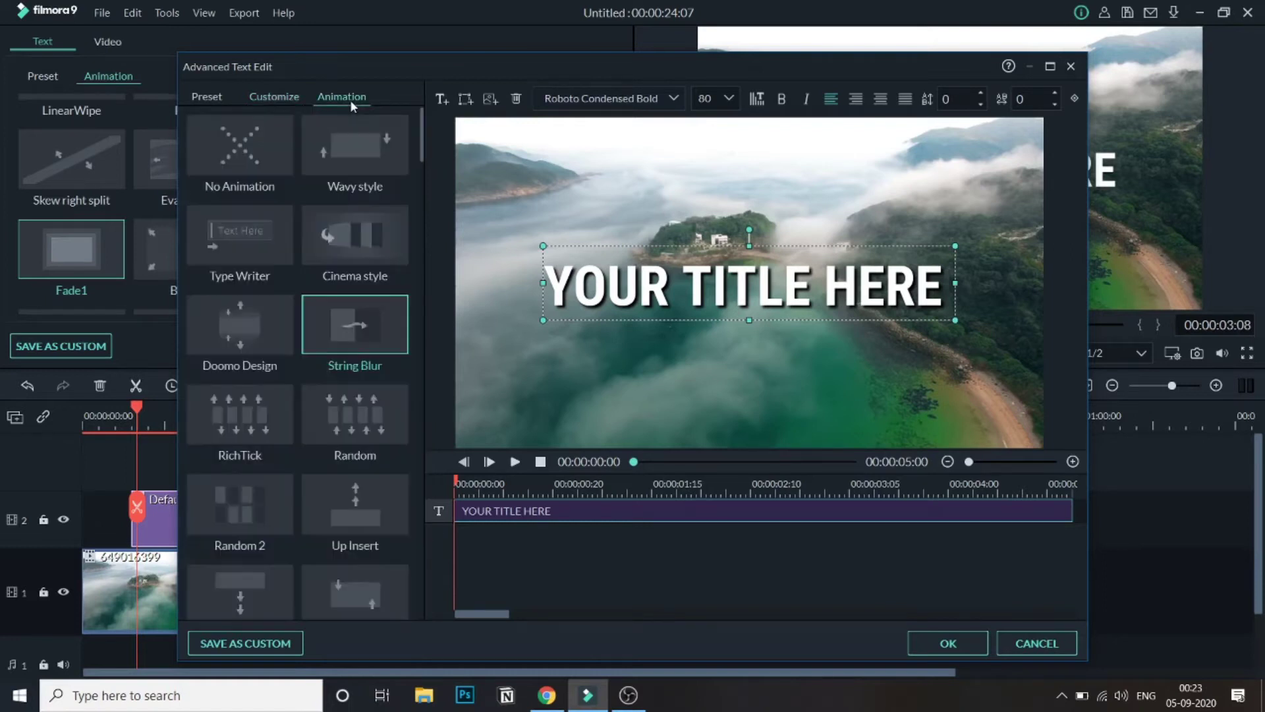
Step: Apply the String Blur animation to the title, preview it, and confirm with OK
double_click(379, 329)
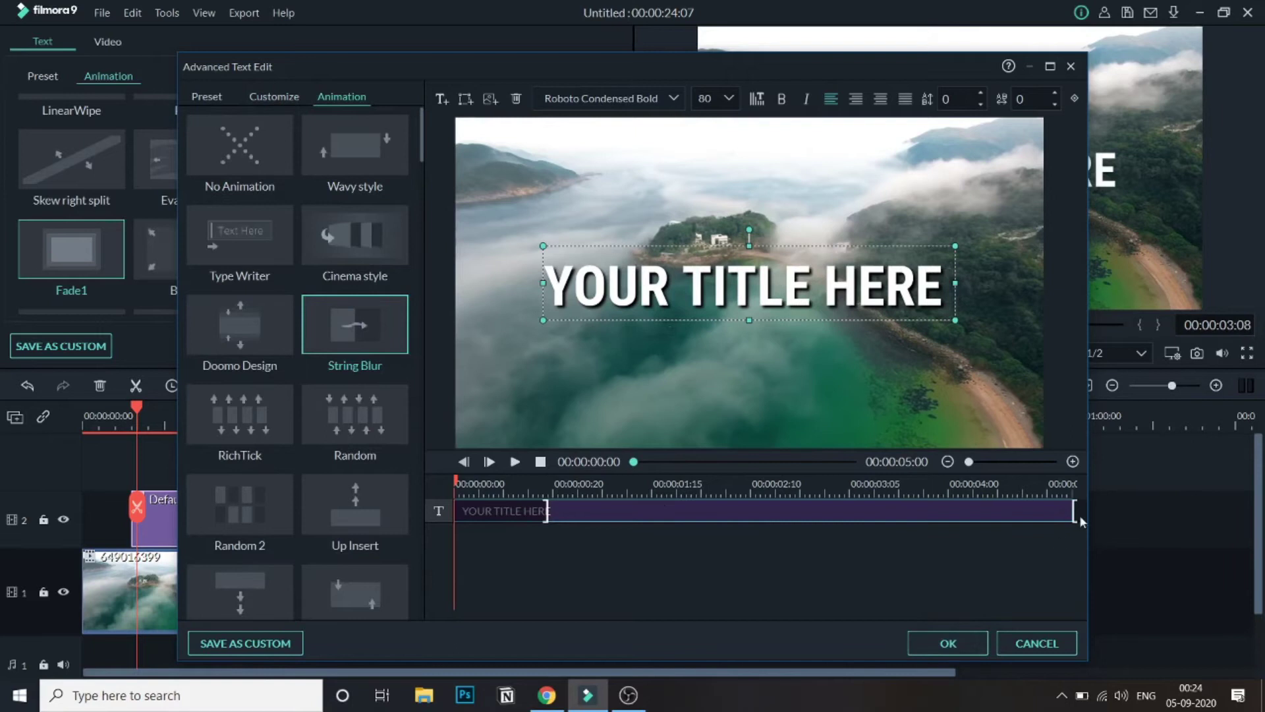
drag(1074, 509, 998, 510)
click(948, 643)
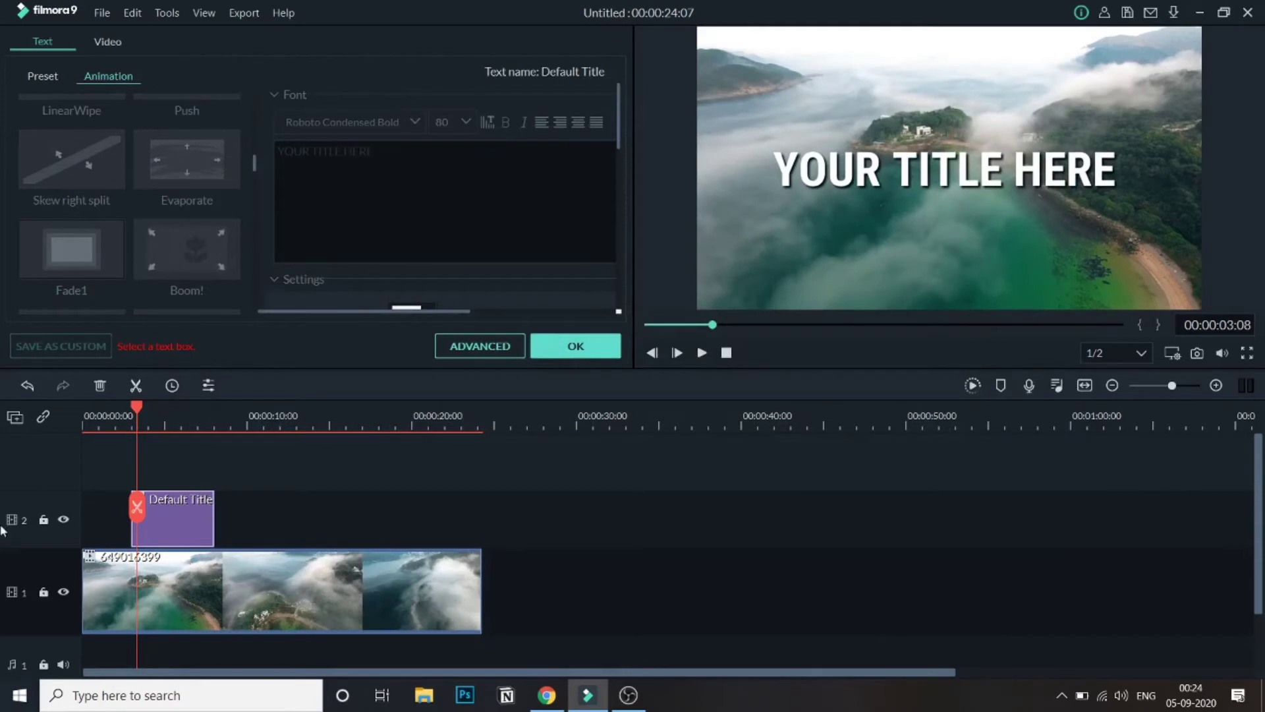
Step: Split the aerial clip where the title begins and where it ends
drag(135, 407, 131, 409)
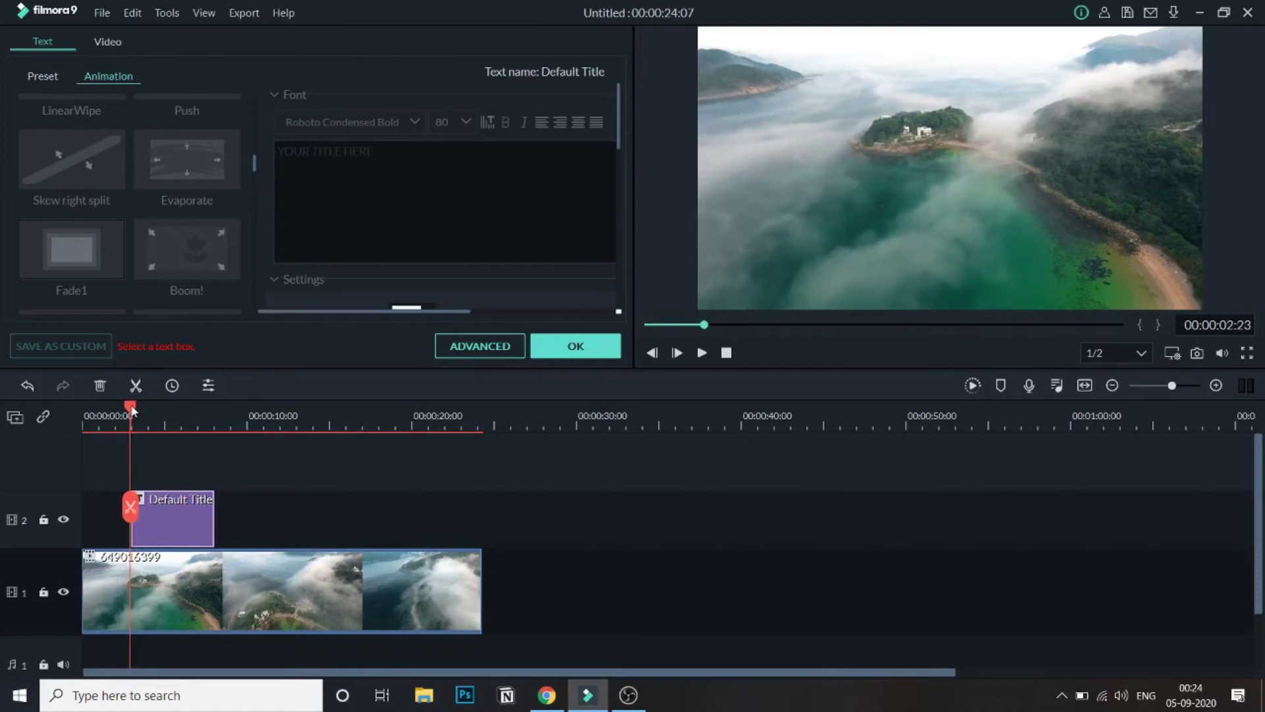
double_click(157, 580)
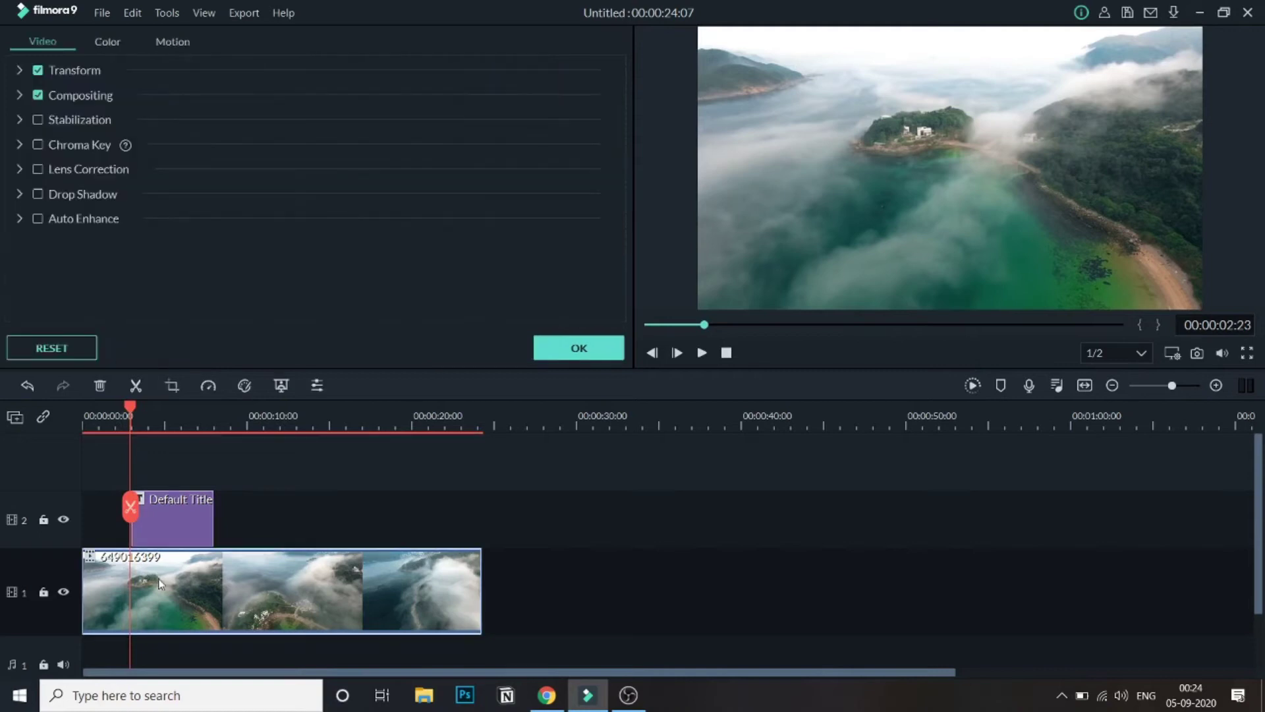
click(134, 510)
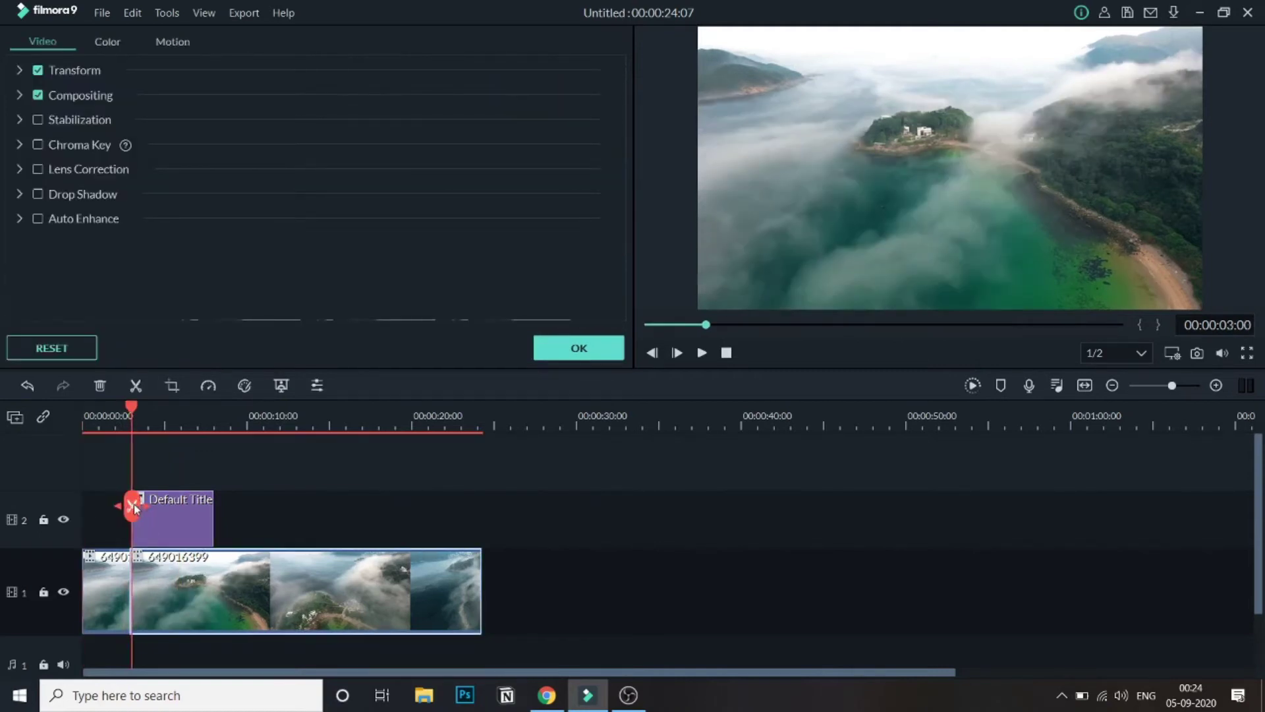
key(Down)
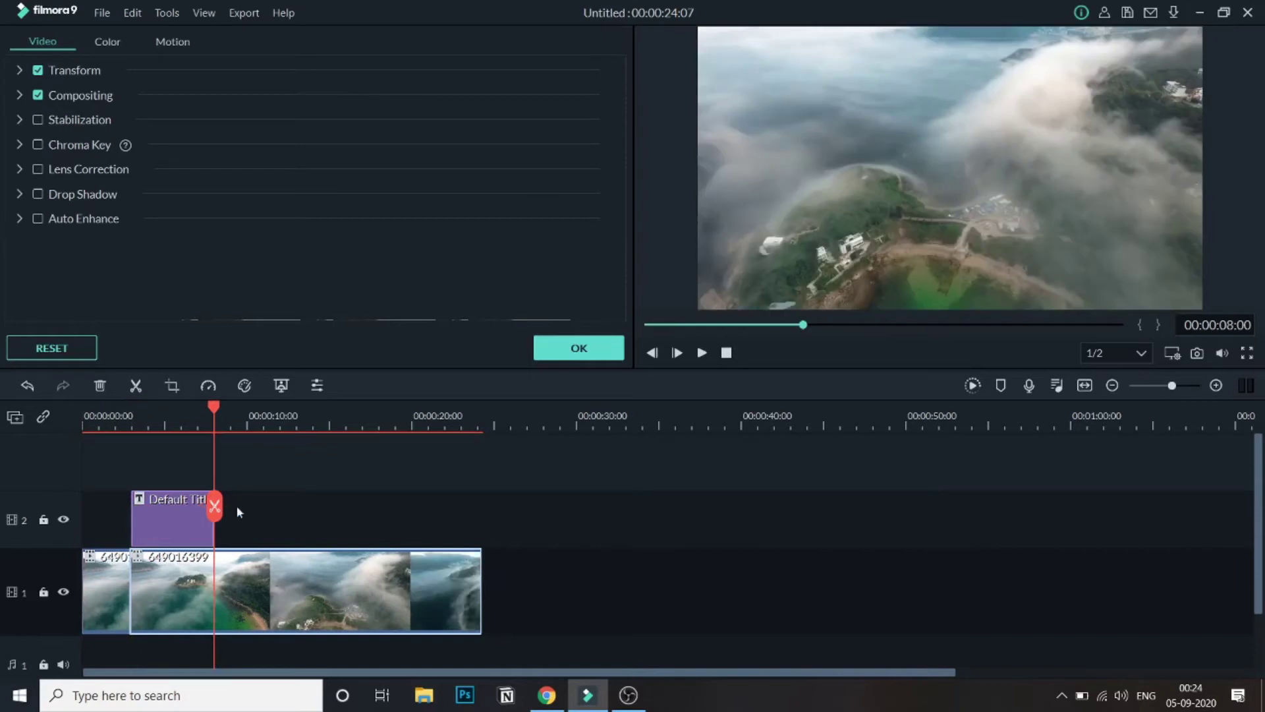
click(216, 507)
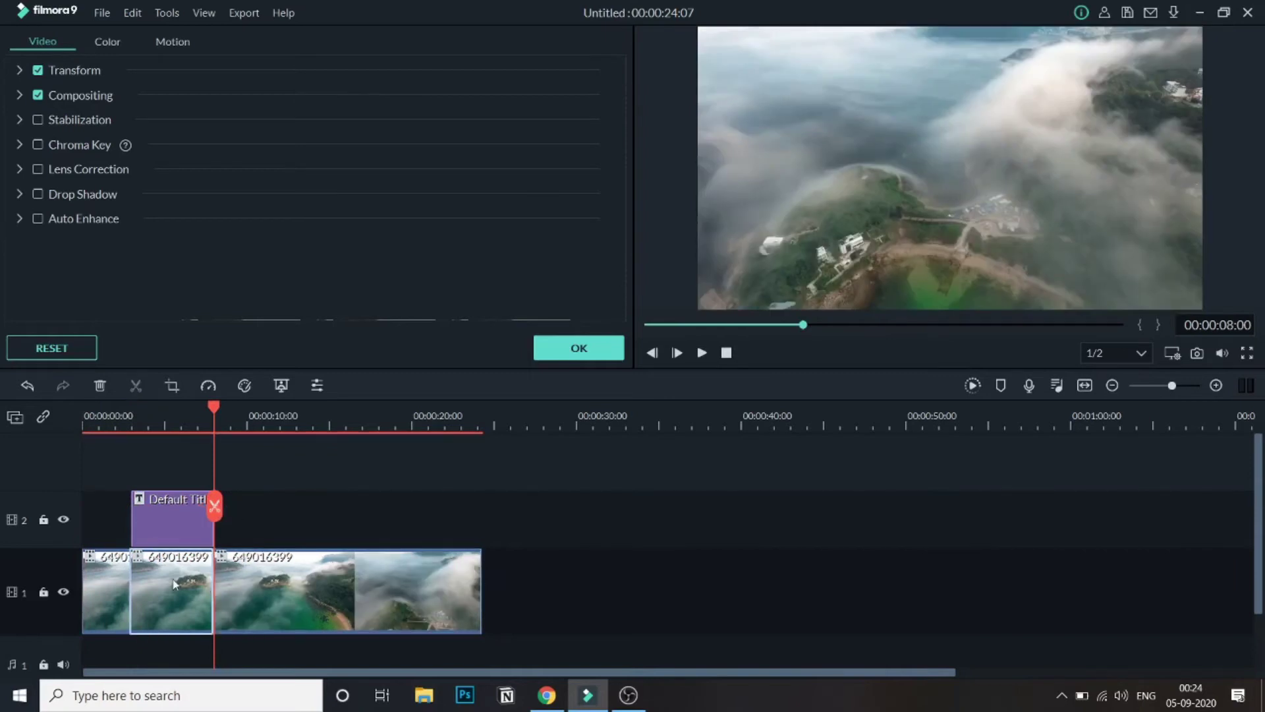
click(579, 347)
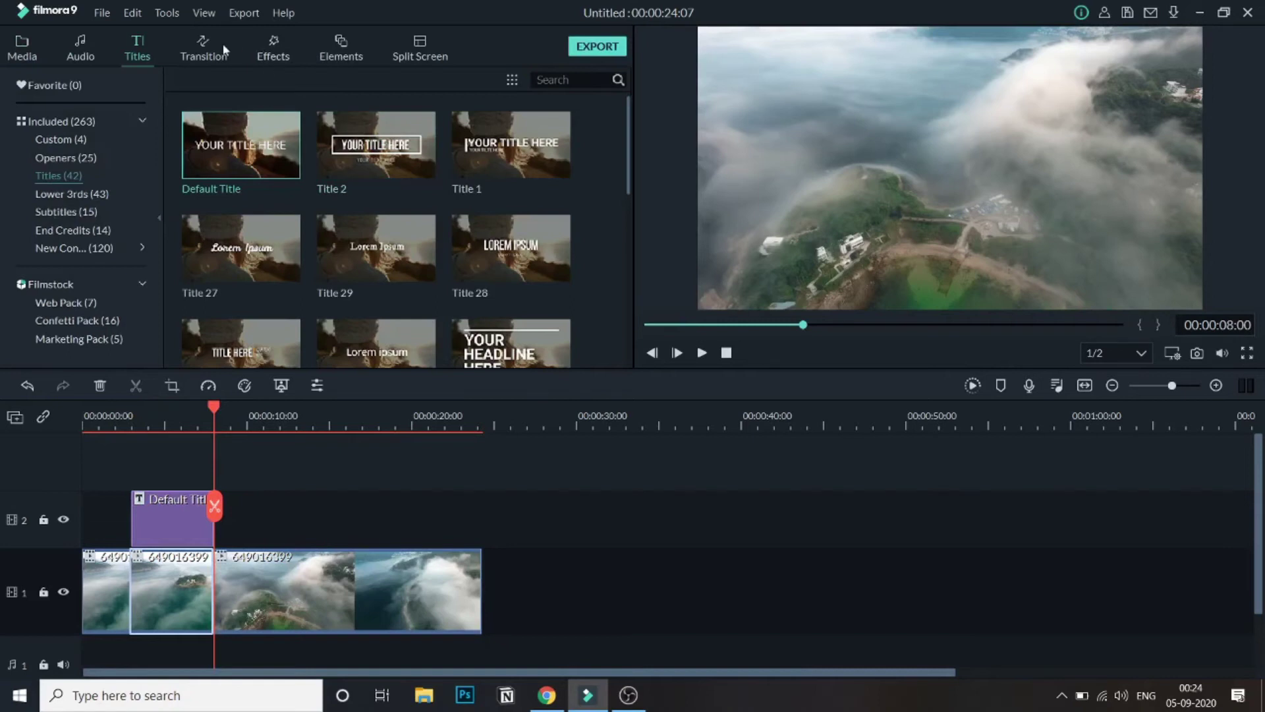
Step: Search effects for 'sq' and drop Square Blur onto the clip segment under the title
click(274, 48)
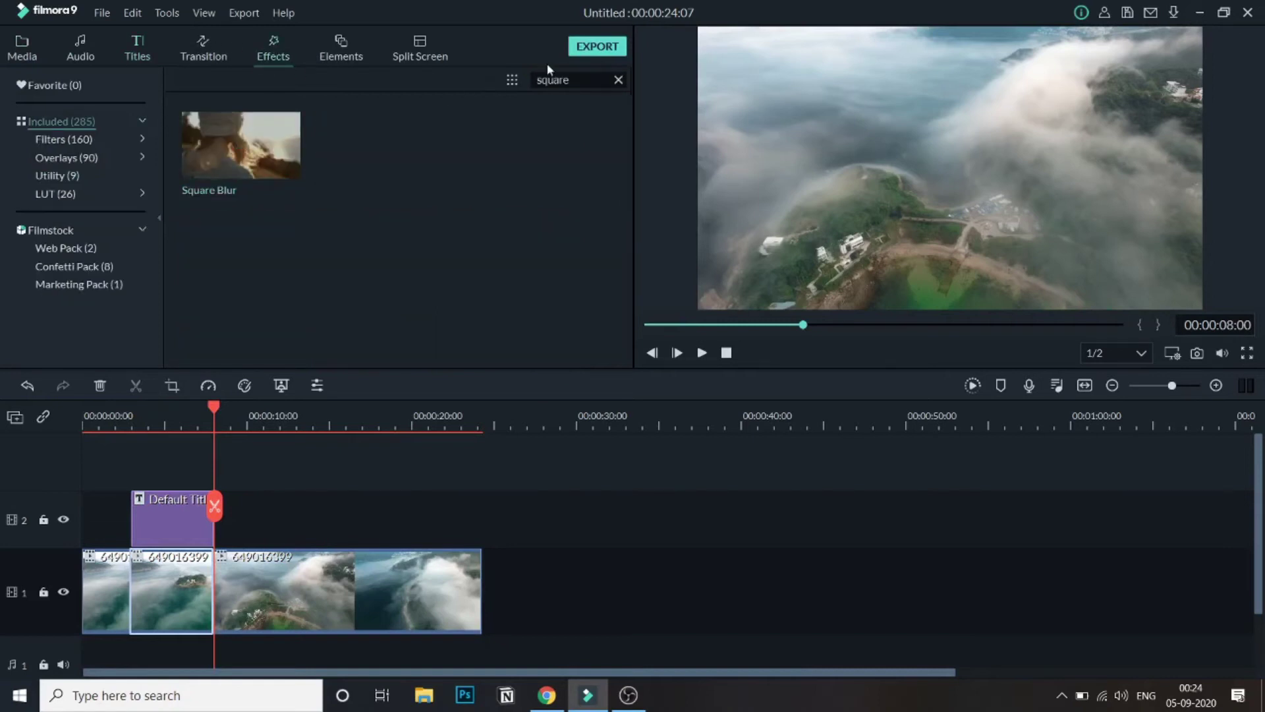
click(617, 78)
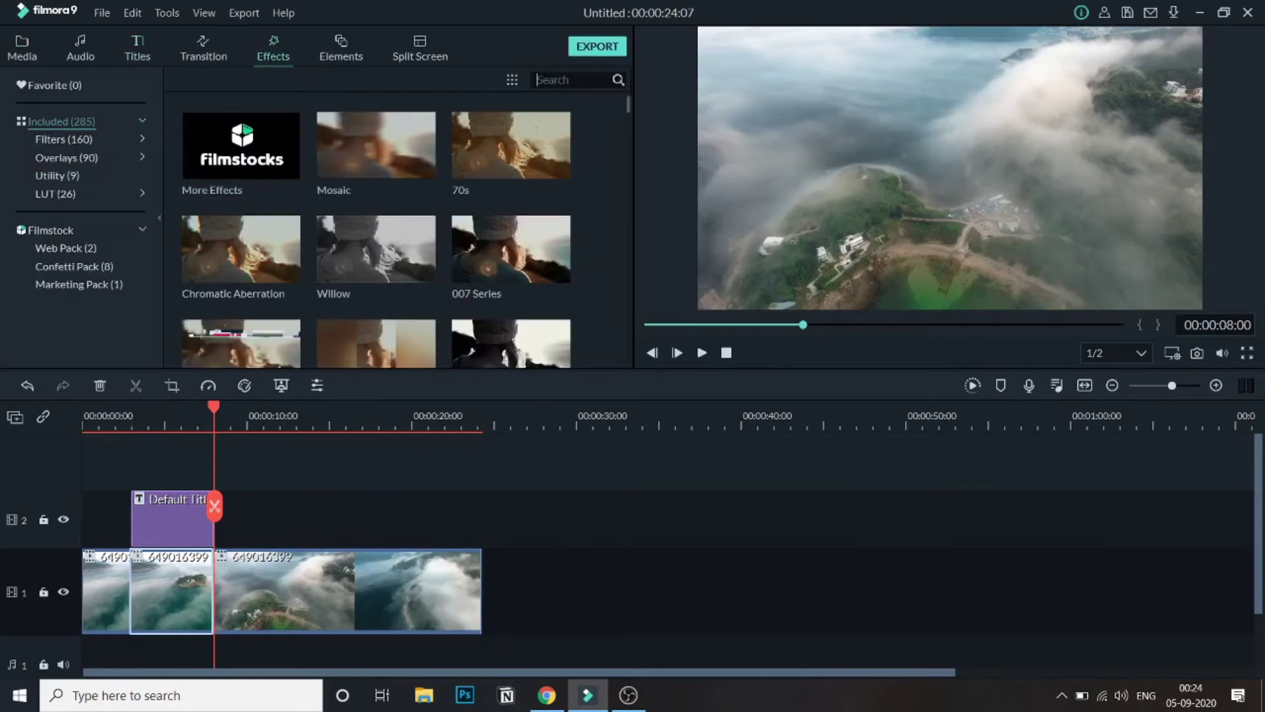
text(square)
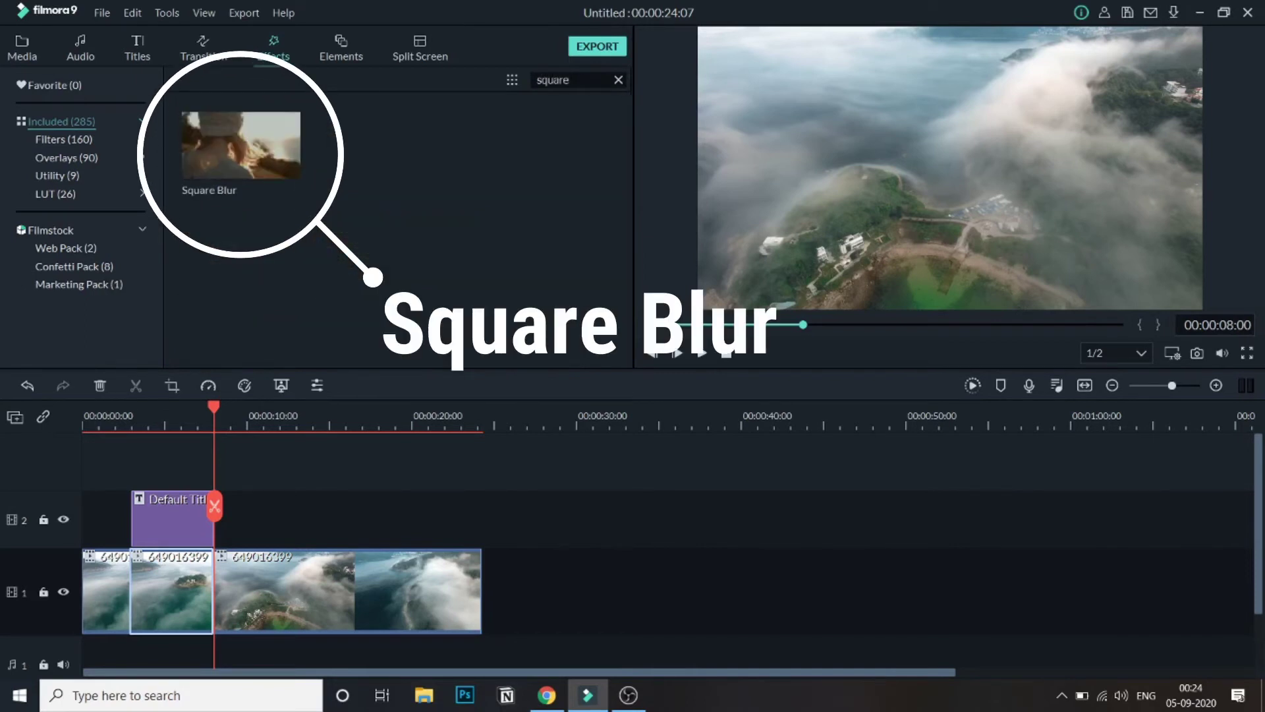
mouse_move(193, 159)
drag(247, 158, 153, 571)
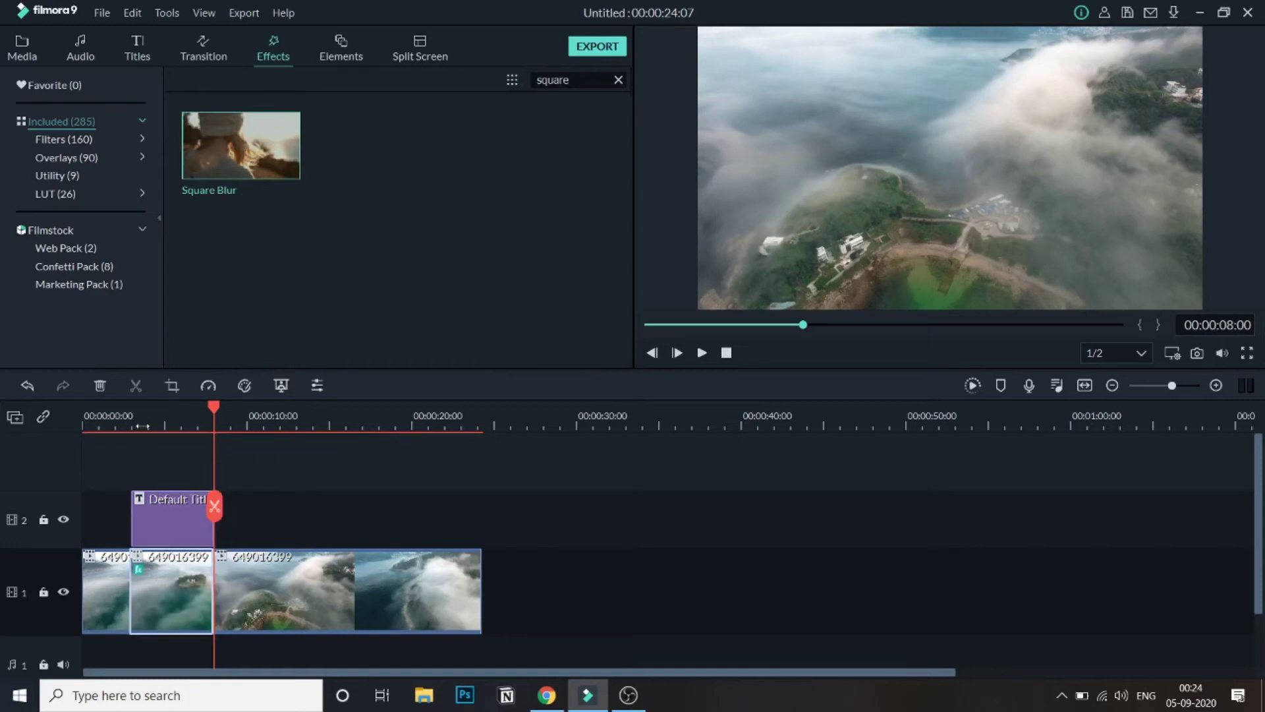
click(132, 415)
drag(133, 414, 95, 412)
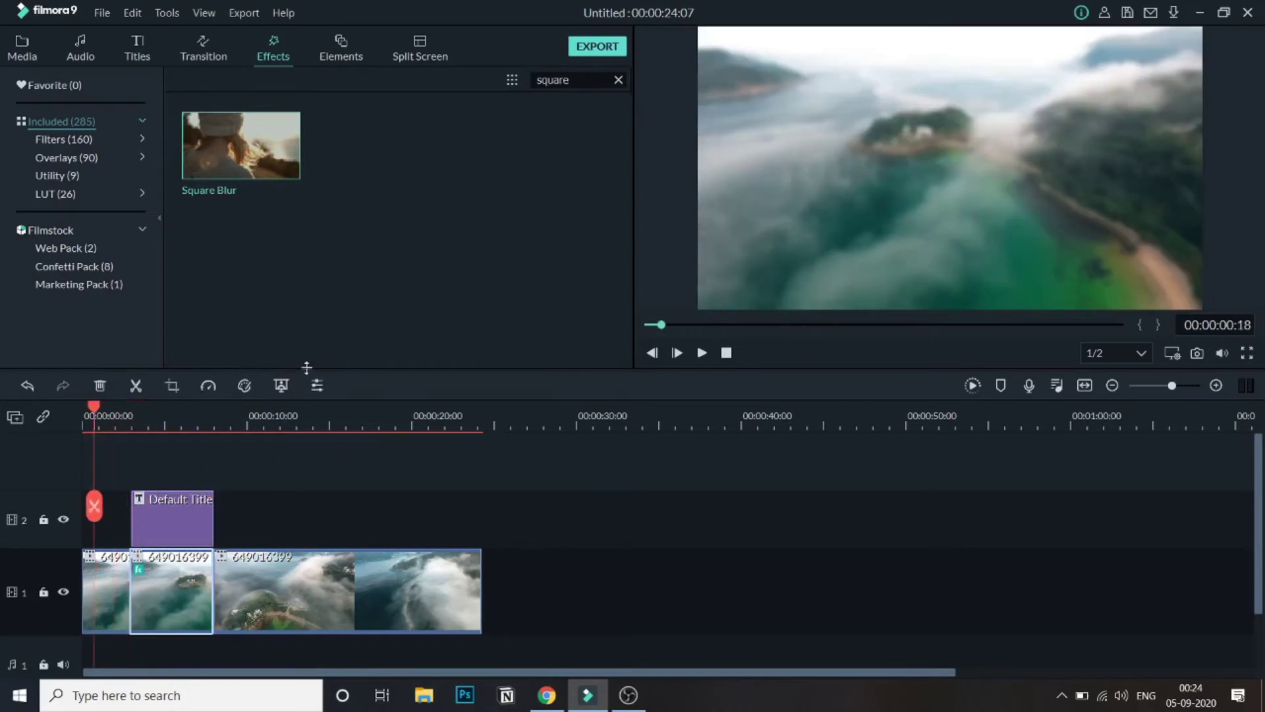
click(701, 354)
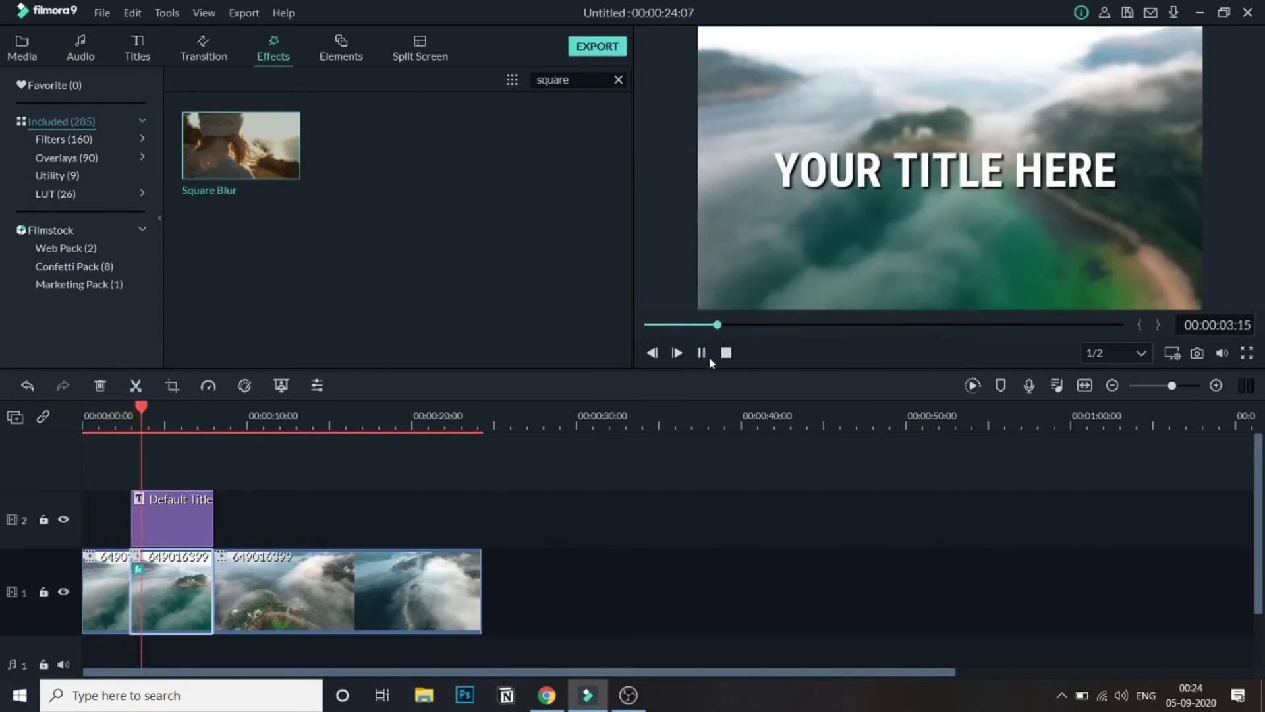
click(701, 353)
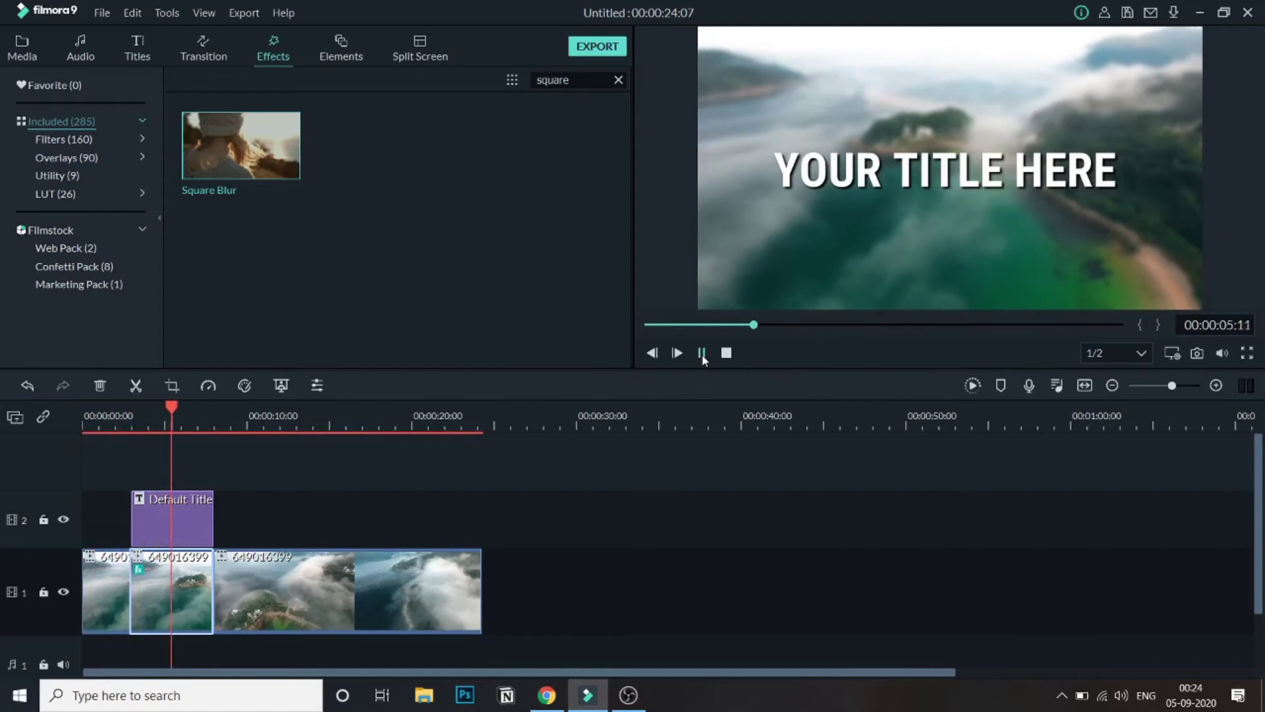